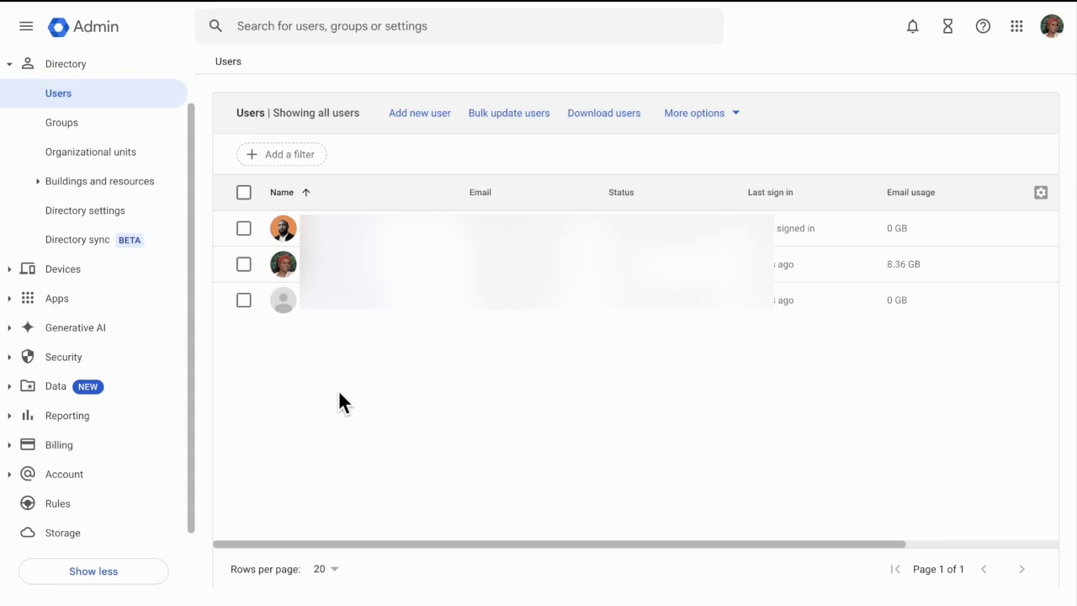
mouse_move(824, 231)
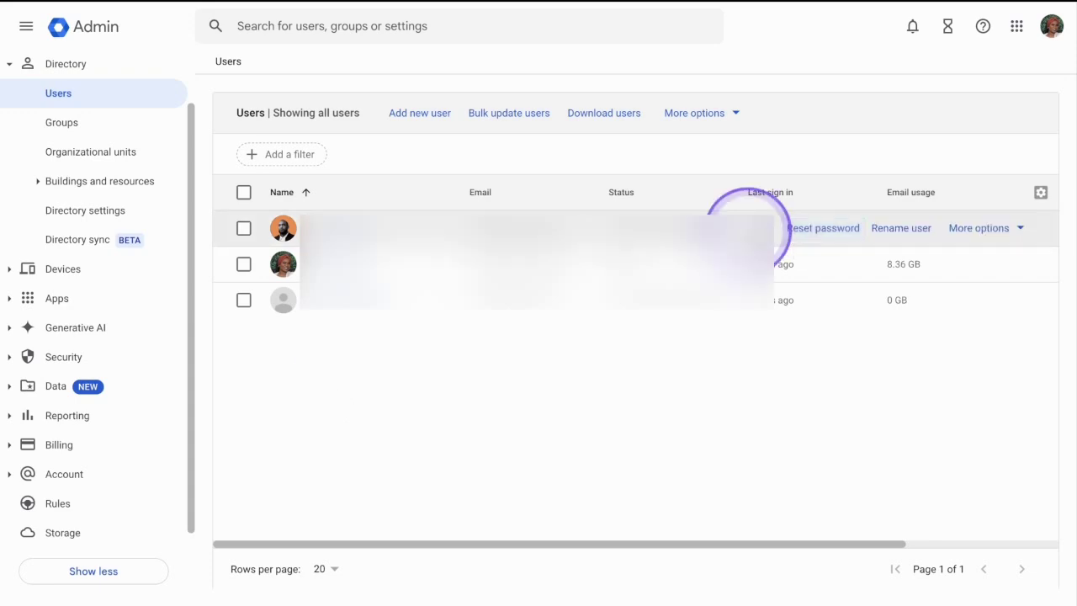
click(833, 233)
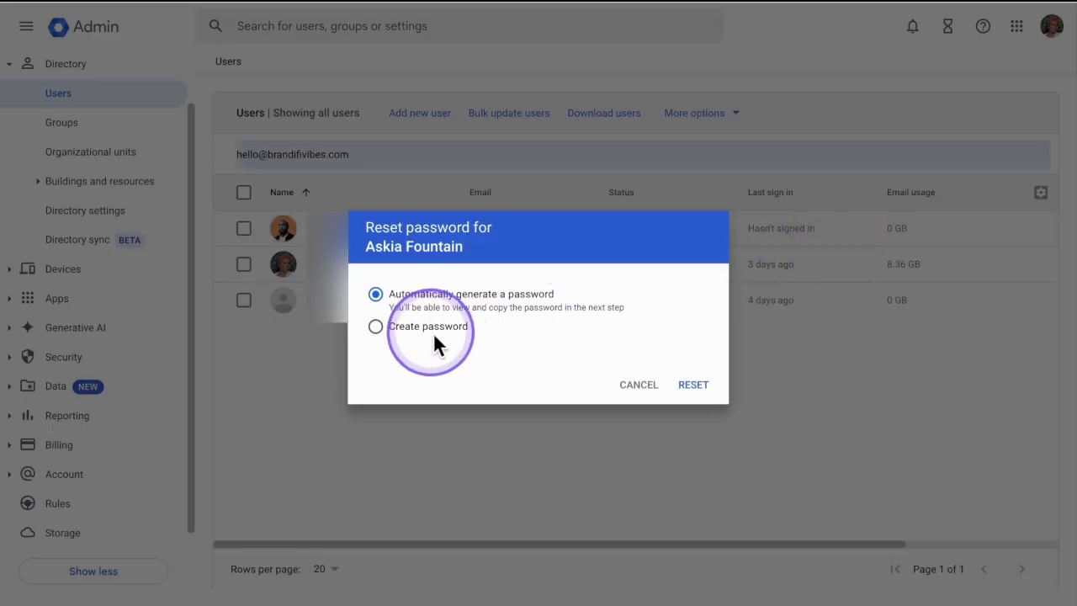
click(430, 328)
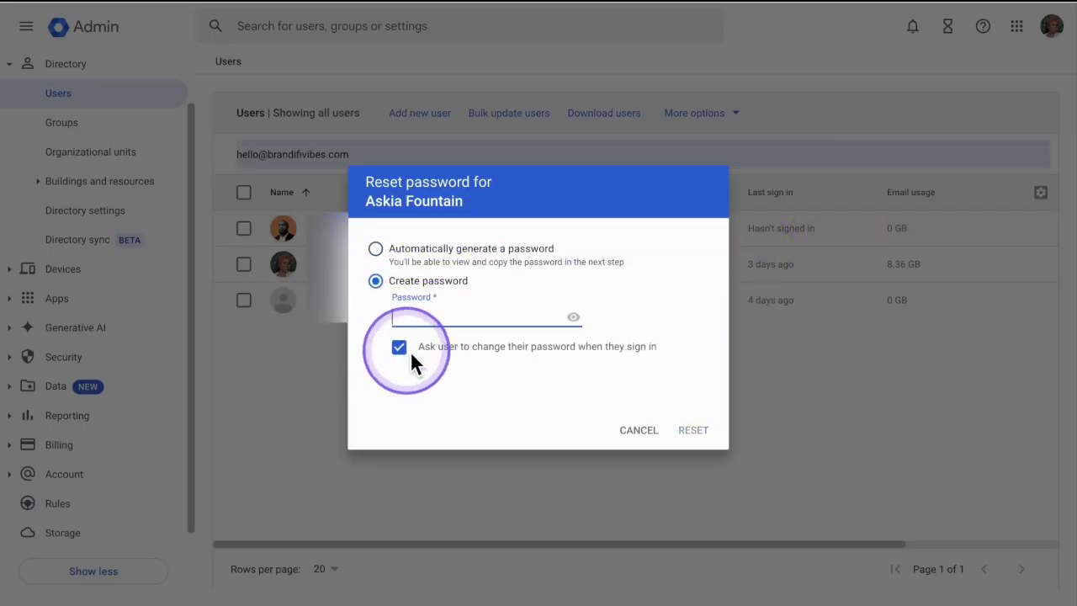
click(401, 349)
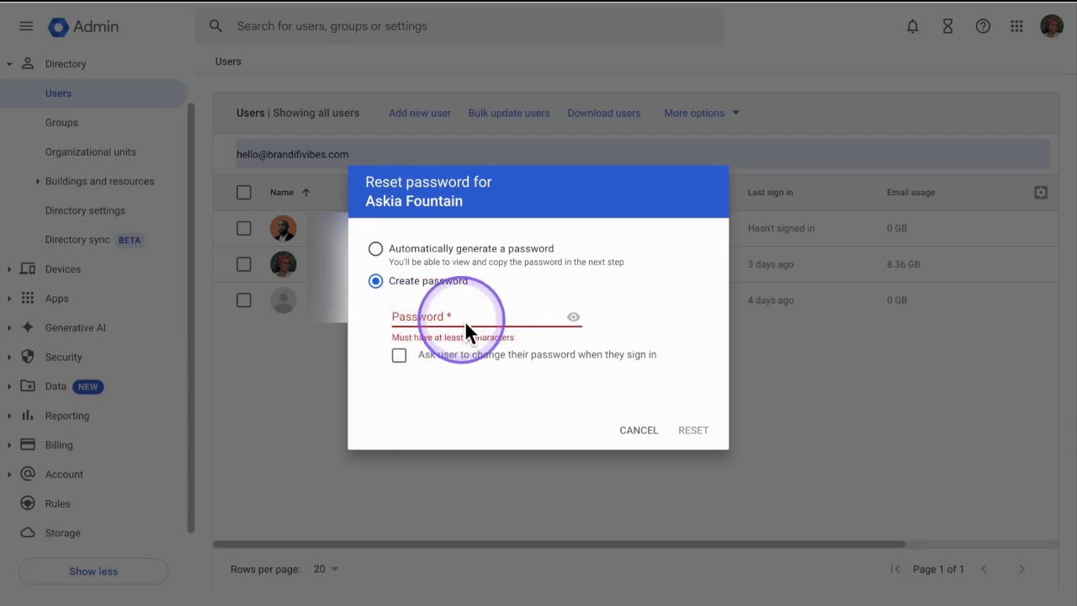
click(615, 429)
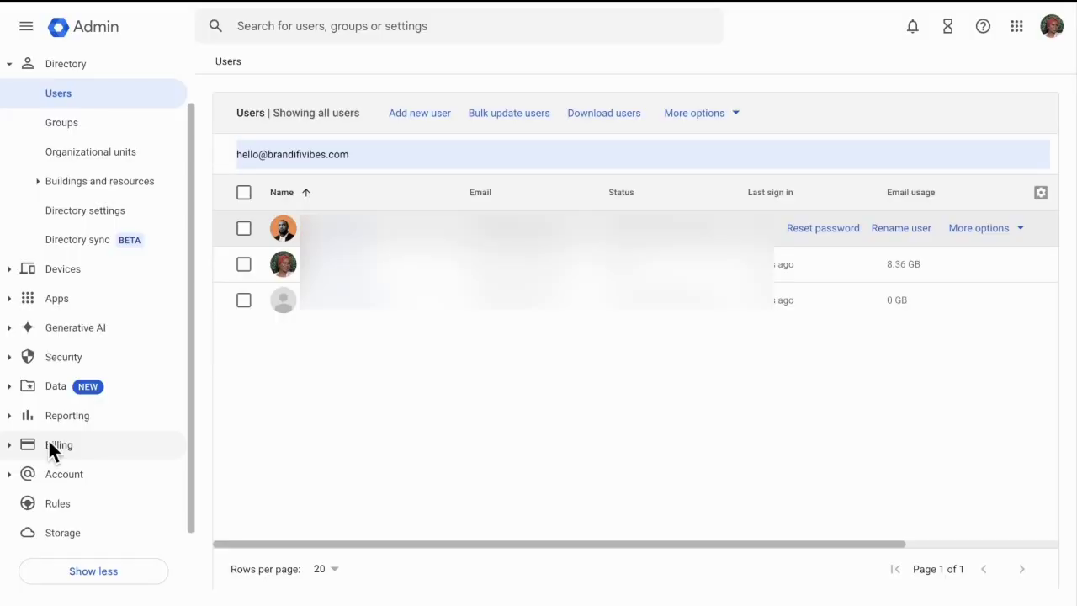
Go to Data > Data import & export > Data migration in the navigation menu.
click(25, 387)
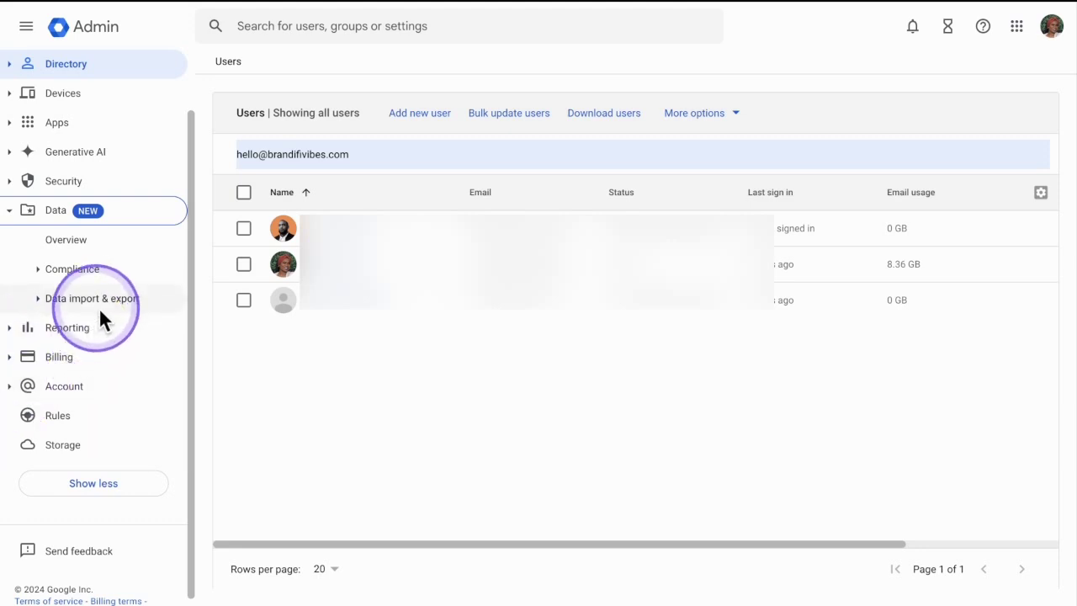
click(39, 303)
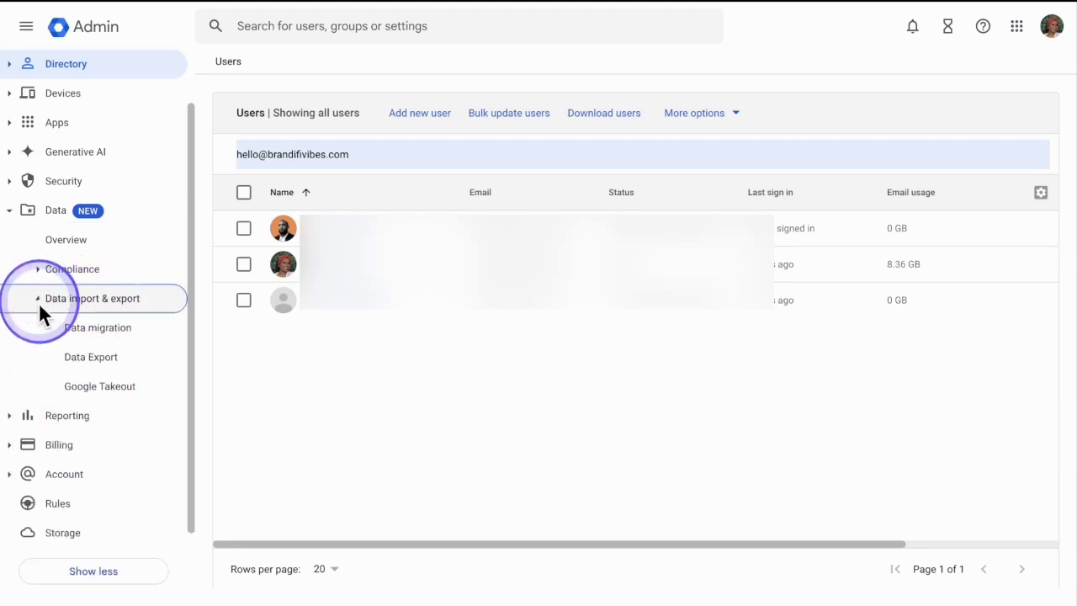
click(108, 331)
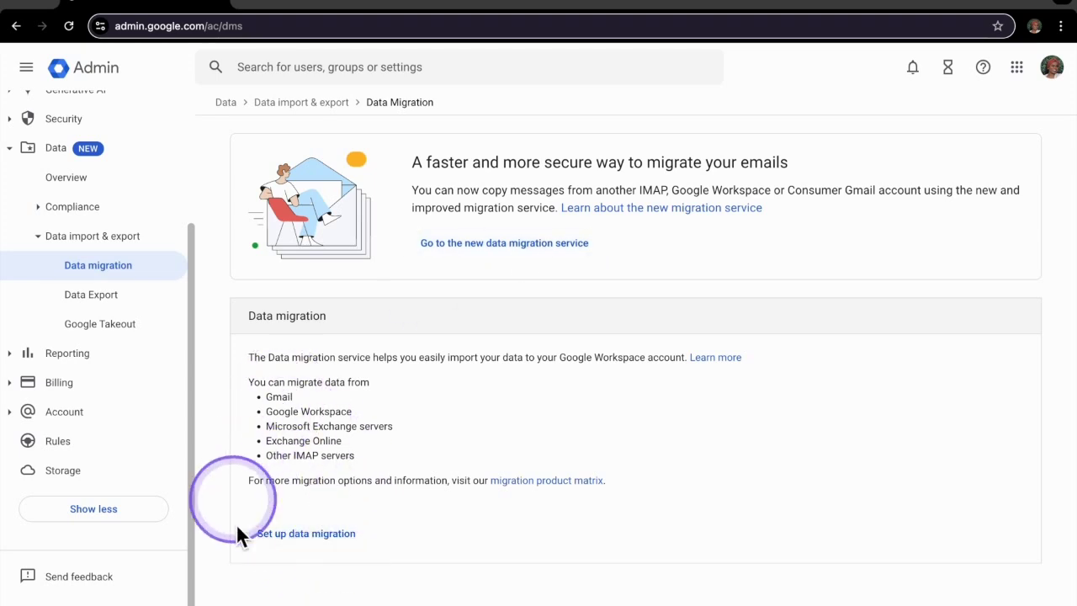
Start a new data migration with Gmail as the source and connect to it.
click(320, 534)
click(418, 230)
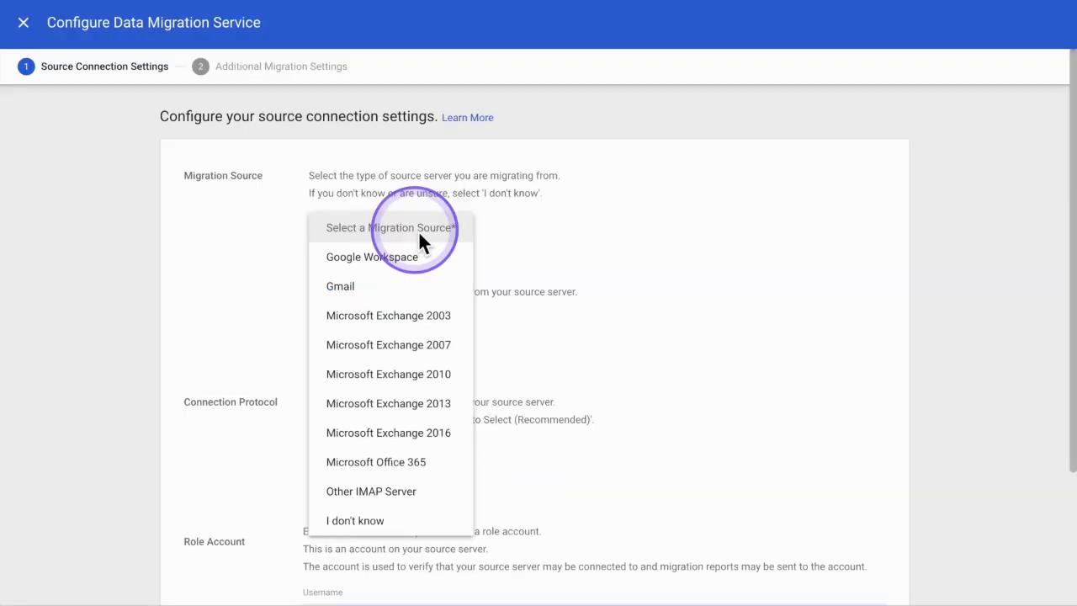
click(373, 289)
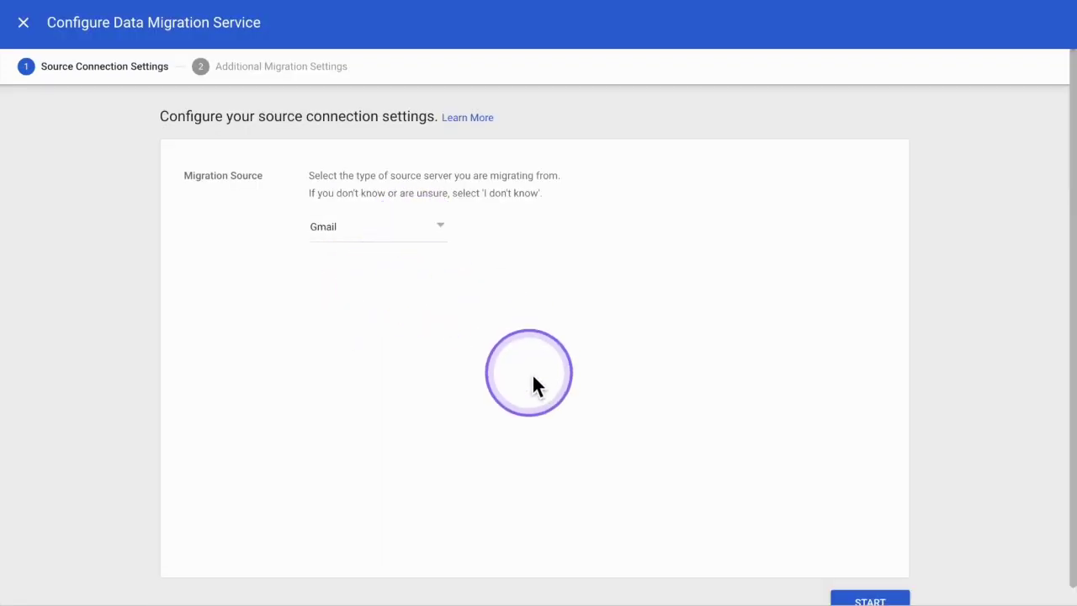
scroll(842, 547, down, 1)
click(901, 584)
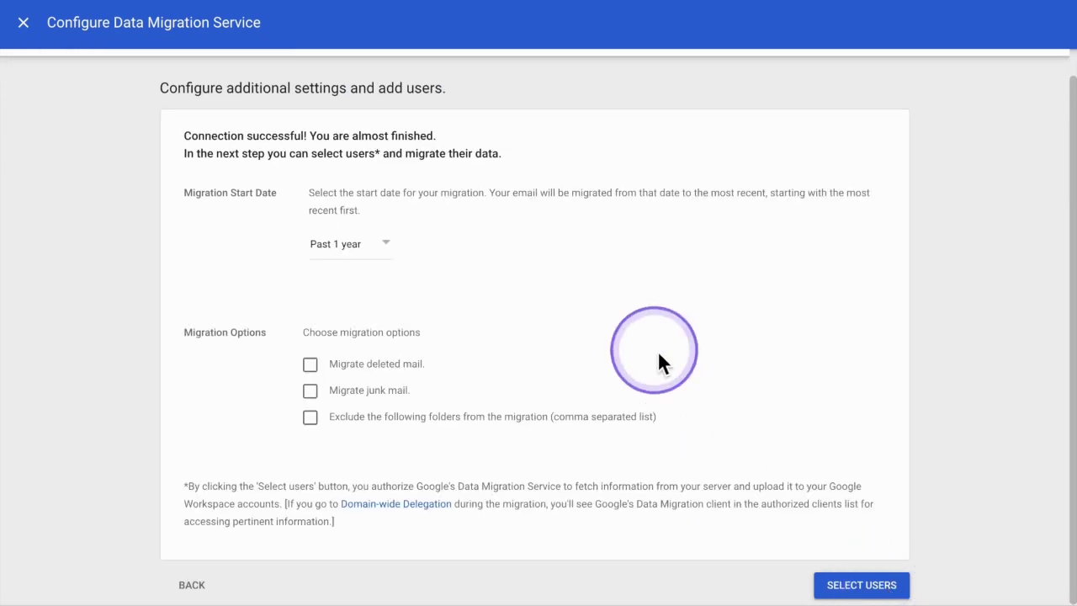
Set a custom migration start date of 2019-01-01, leaving deleted and junk mail unchecked.
click(387, 246)
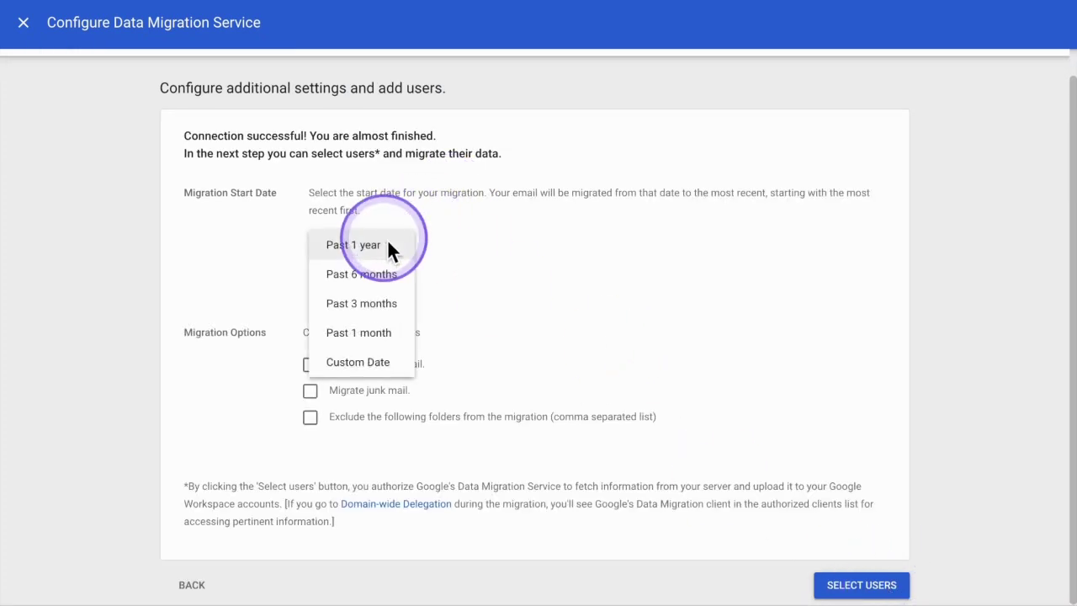
click(357, 362)
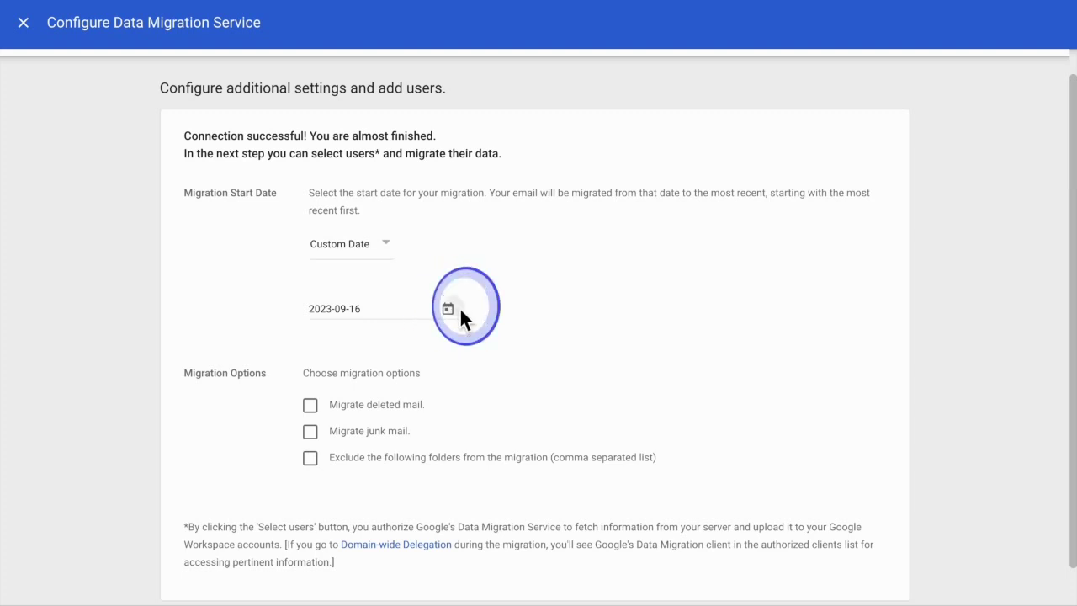
click(459, 309)
click(459, 340)
scroll(438, 388, up, 3)
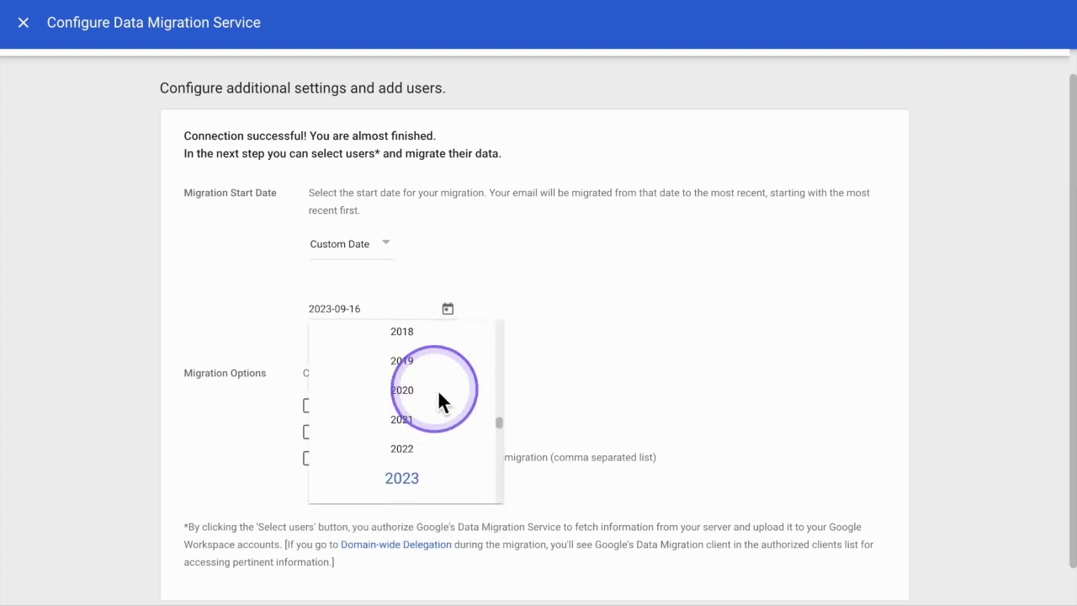
scroll(439, 393, up, 1)
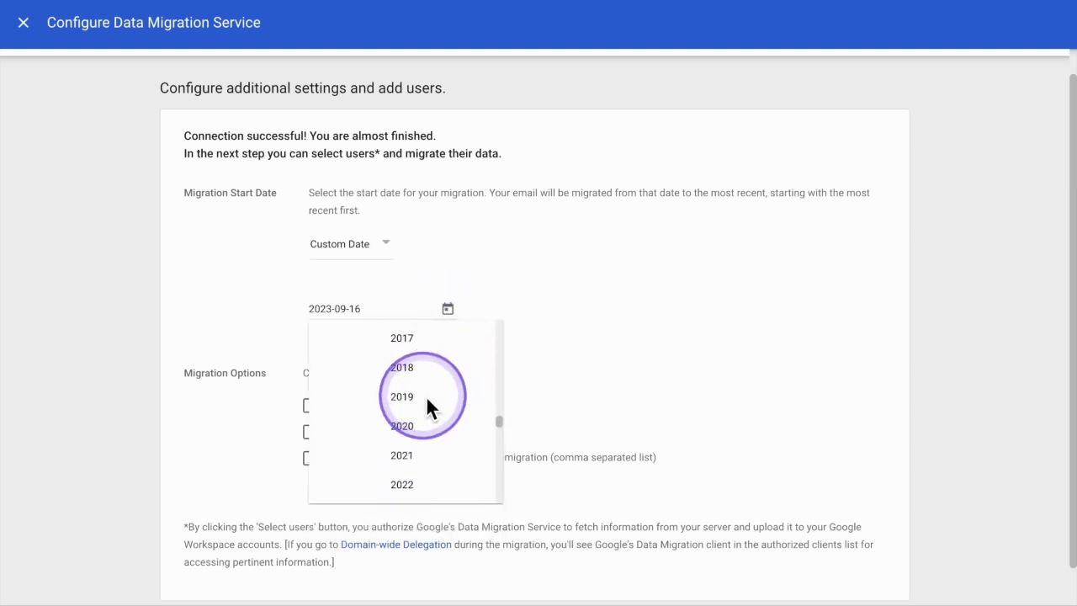
scroll(426, 395, down, 1)
click(417, 376)
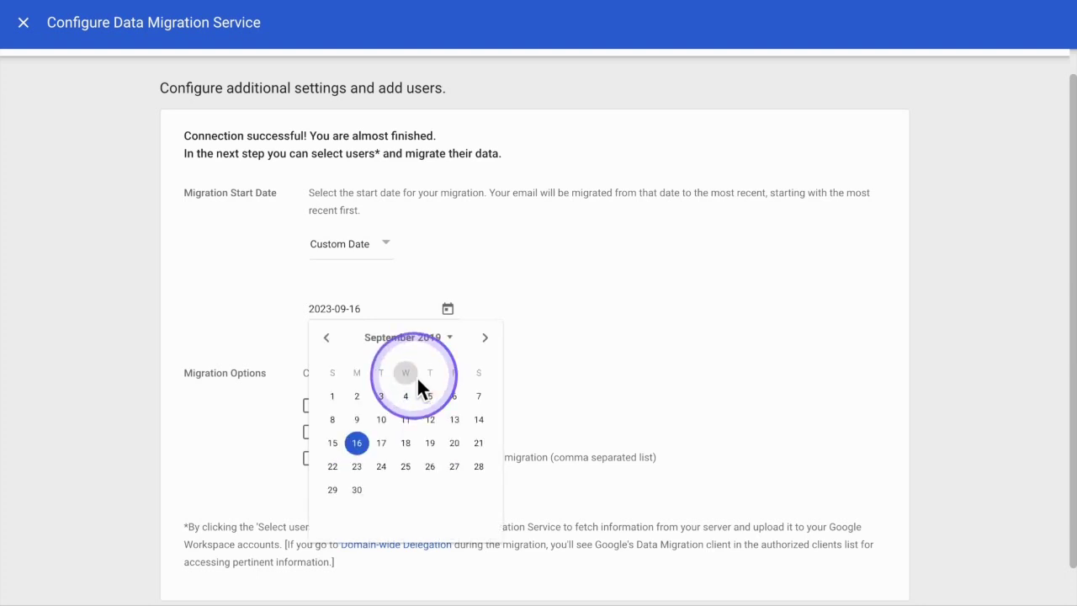
click(337, 343)
click(334, 344)
click(334, 344)
click(334, 341)
click(334, 341)
click(335, 341)
click(334, 341)
click(334, 341)
click(334, 341)
click(487, 340)
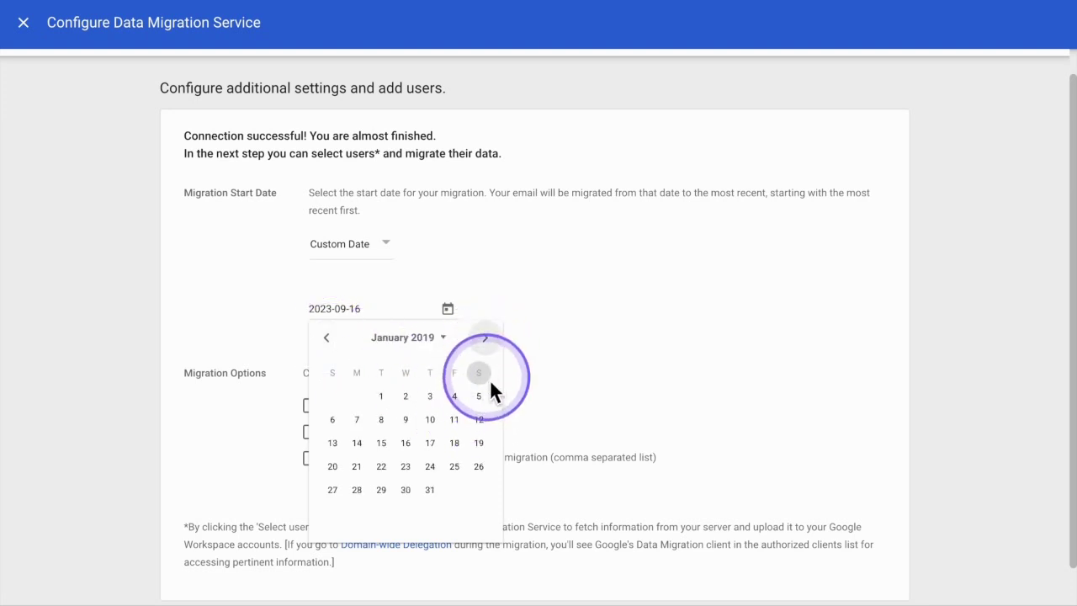
click(381, 396)
click(445, 352)
scroll(445, 352, down, 1)
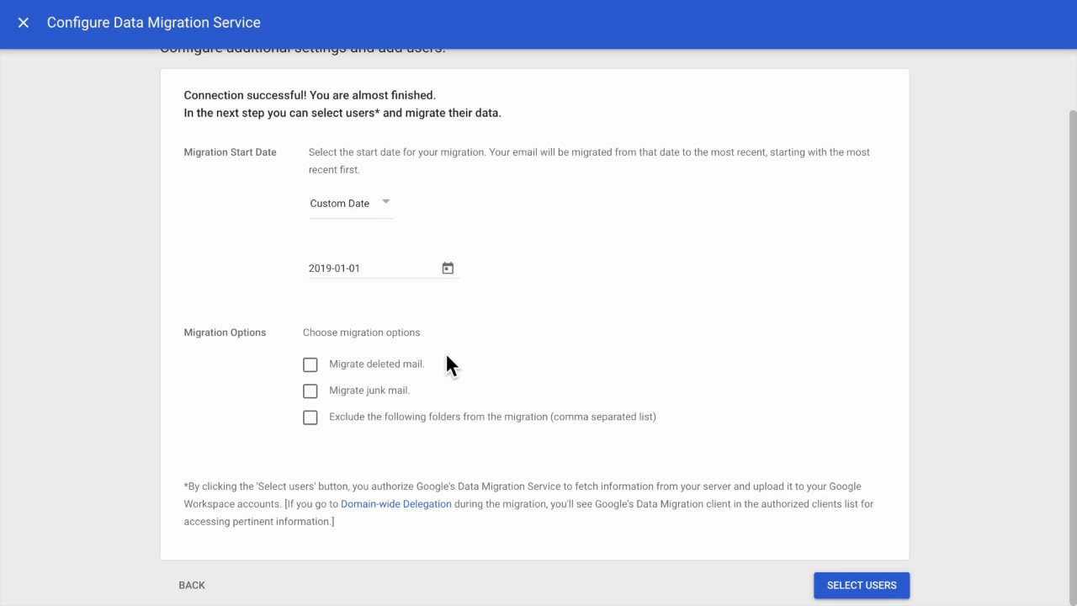
scroll(446, 353, up, 1)
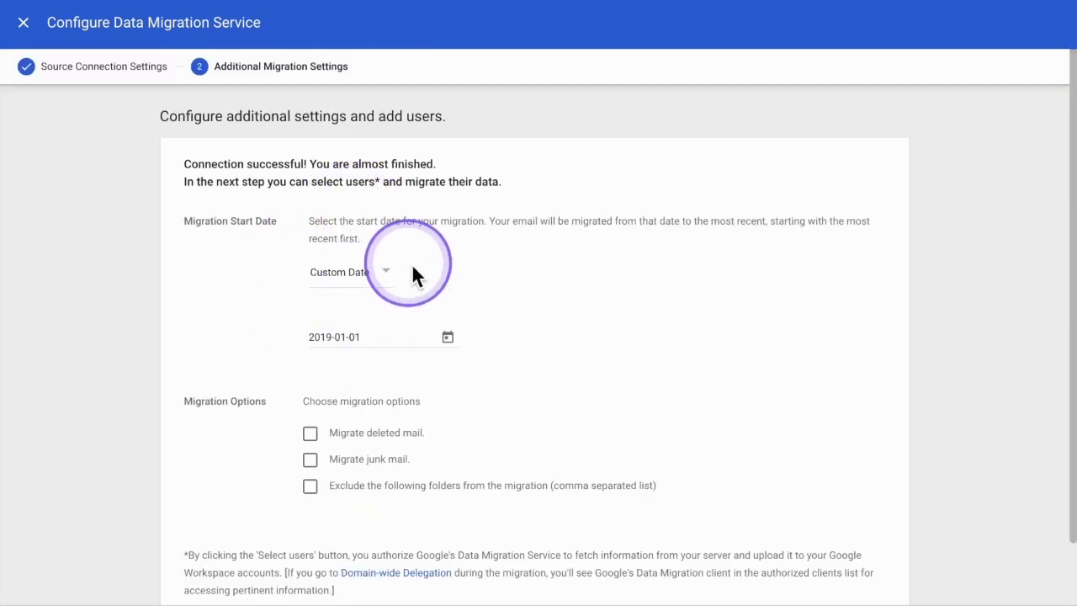
scroll(429, 287, down, 1)
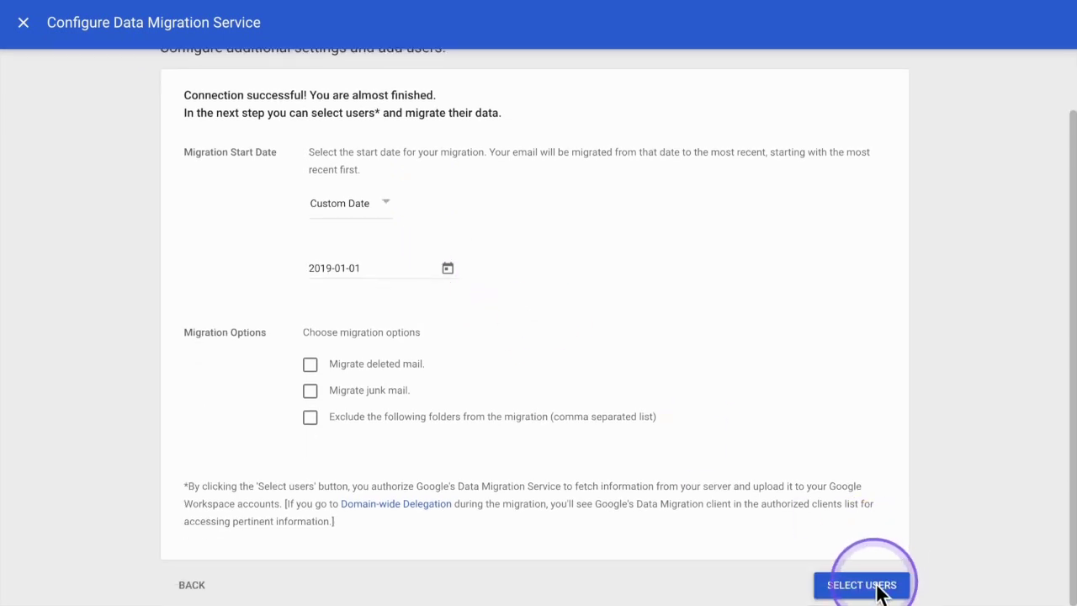
Save the migration settings, add a user, and enter the source Gmail address.
click(878, 589)
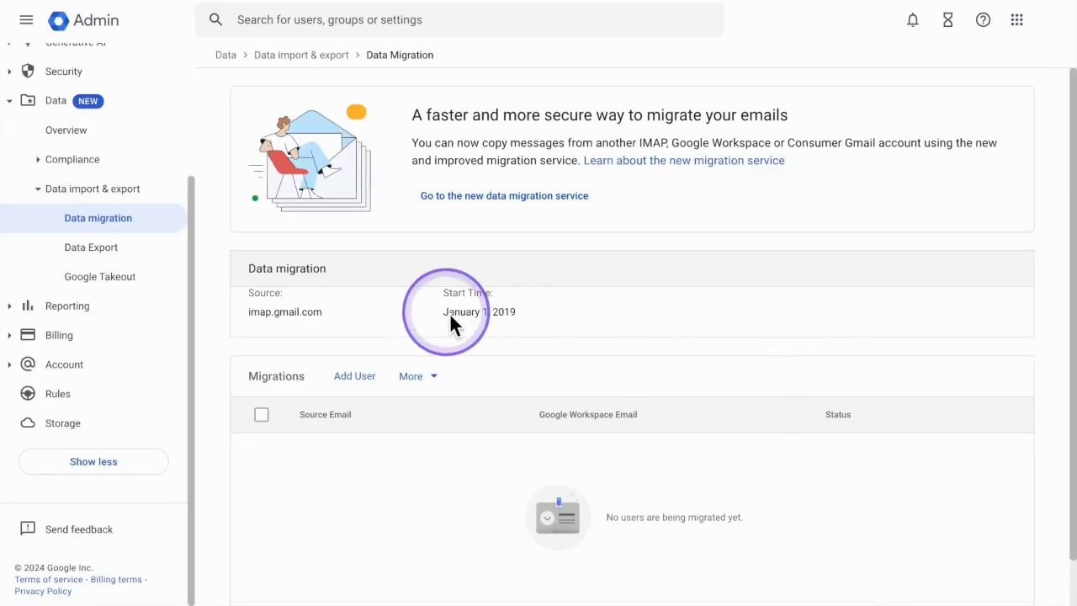
scroll(416, 479, down, 1)
click(351, 346)
click(440, 411)
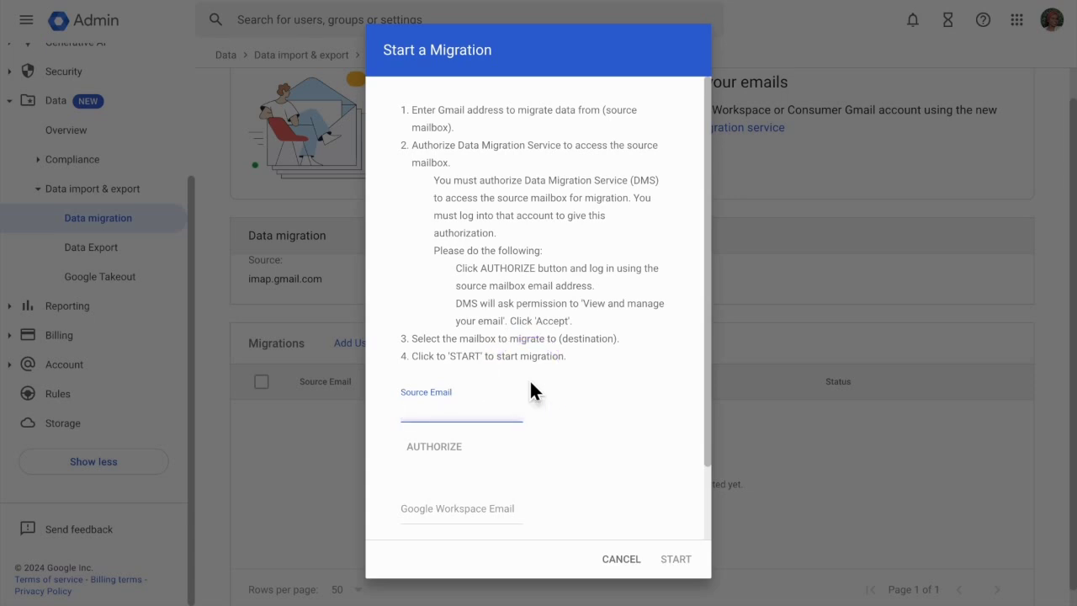
text(user@gmail.com)
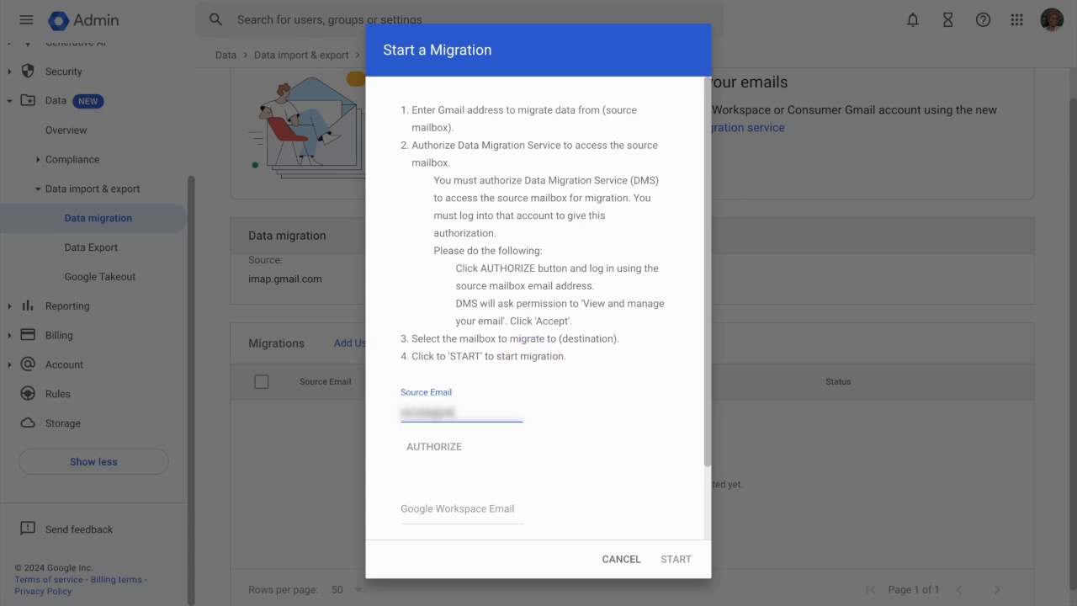
text(ain.com)
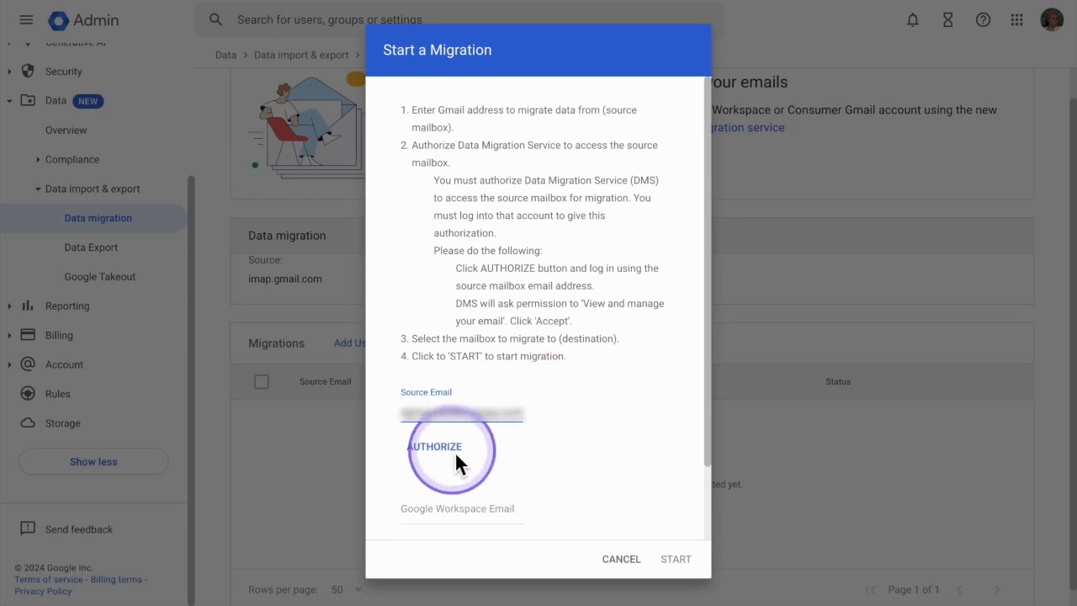
Authorize the source mailbox by signing in to its account and allowing access.
click(433, 447)
click(673, 236)
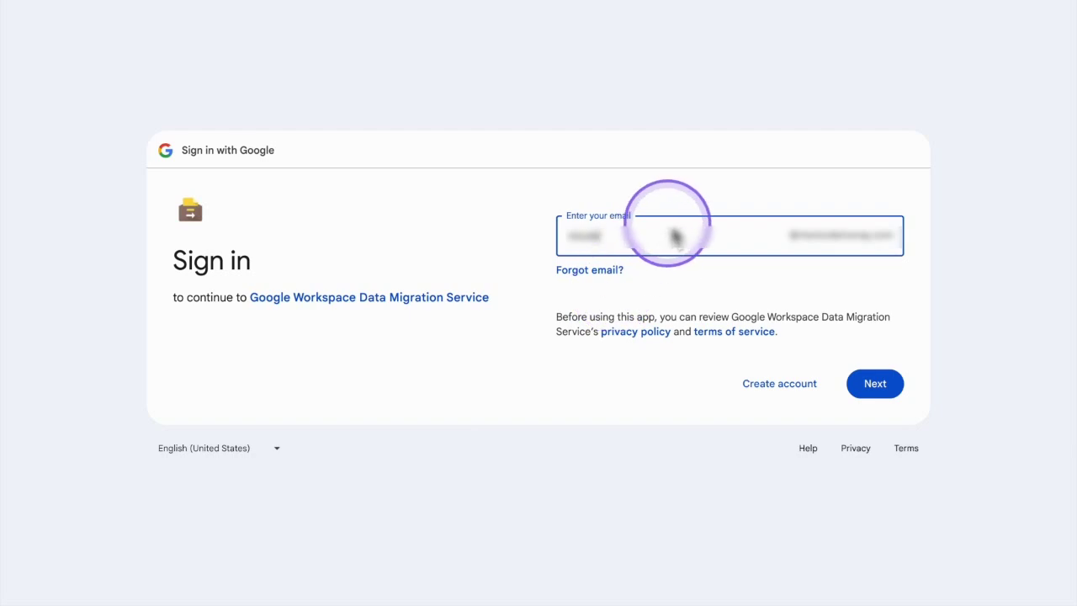
click(875, 383)
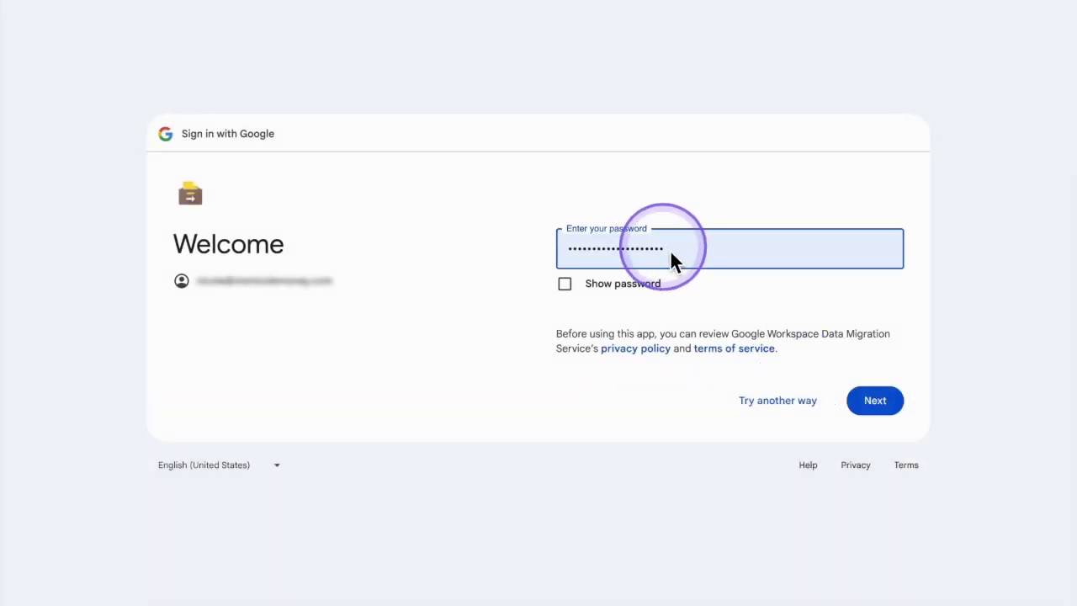
click(874, 398)
click(767, 455)
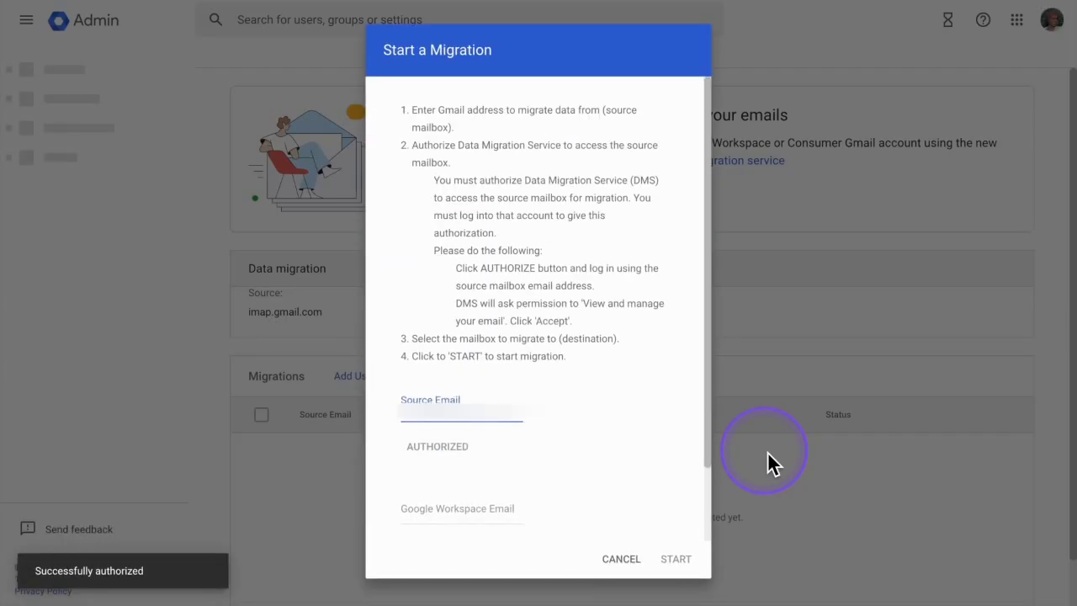
Choose the matching Workspace user as destination email and start the migration.
scroll(613, 415, down, 2)
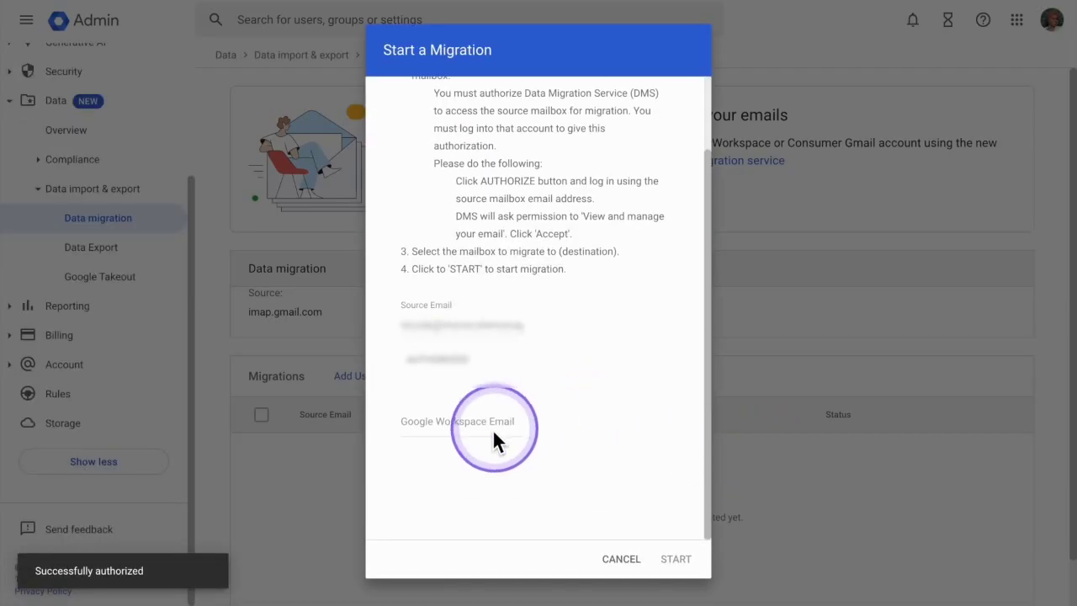
click(490, 432)
text(nic)
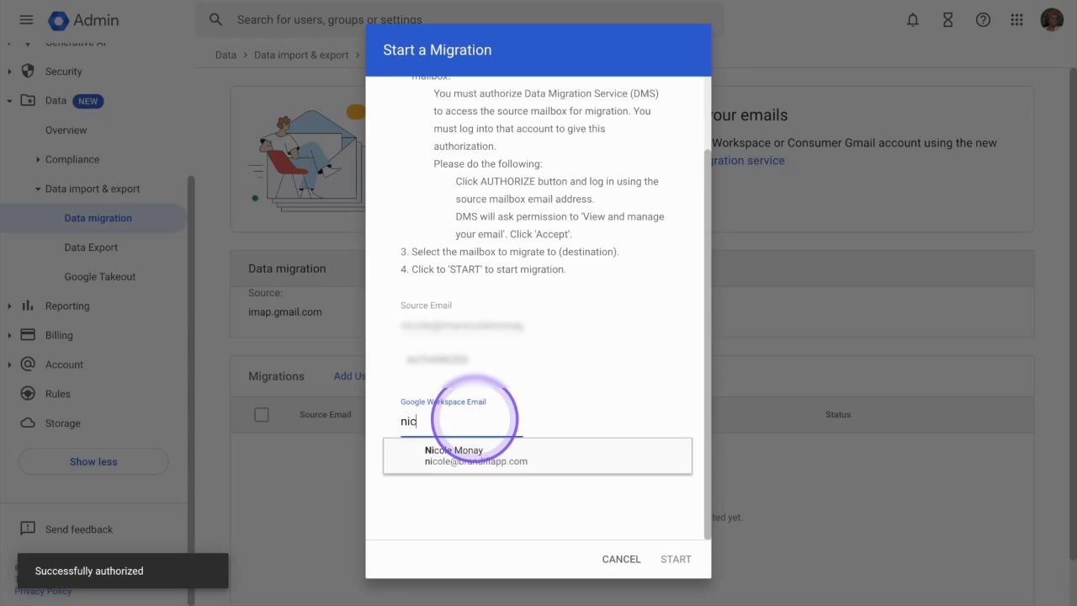
click(495, 453)
click(652, 557)
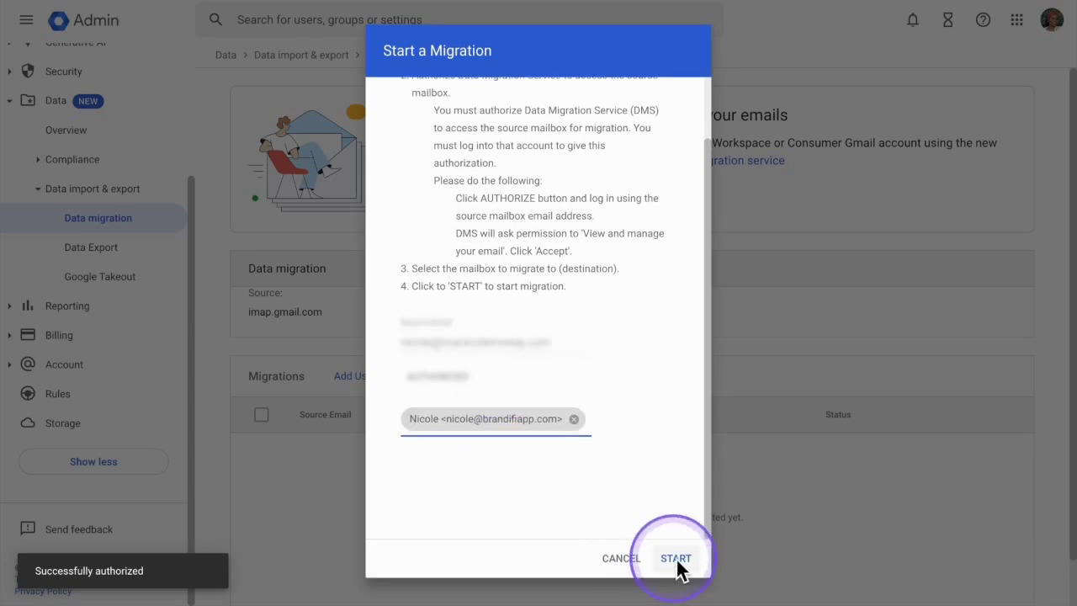
Wait on the Migrations list until the user's mailbox migration reaches 25%.
click(779, 377)
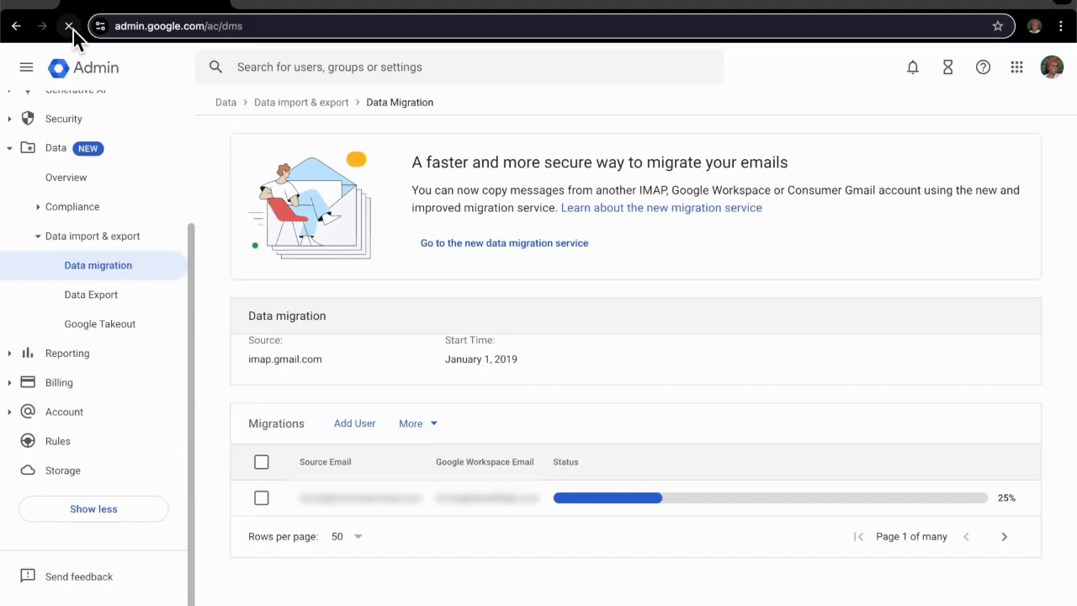
click(71, 29)
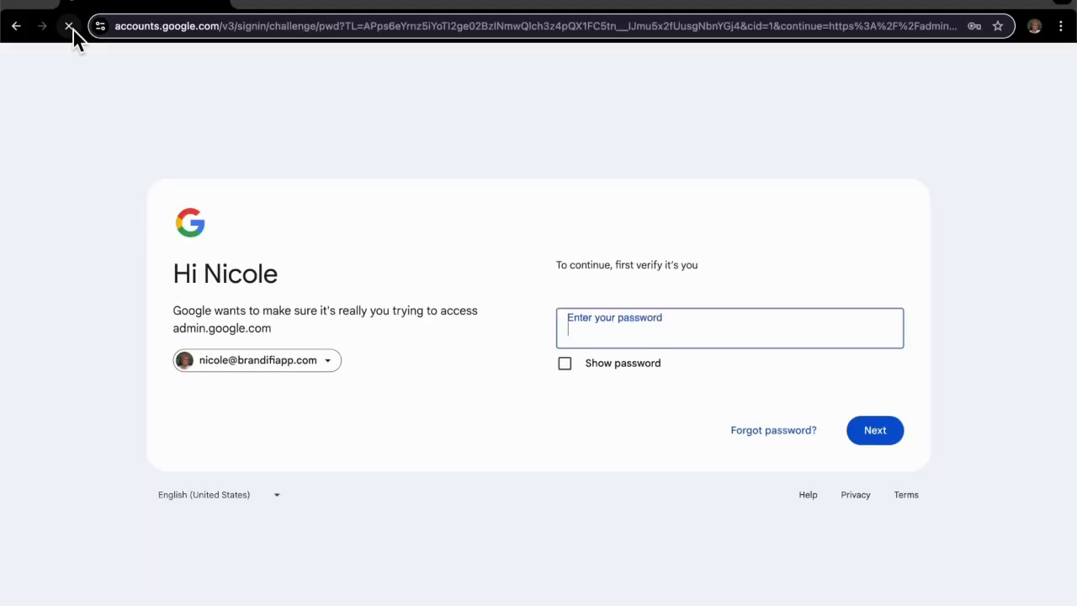
text(•••••)
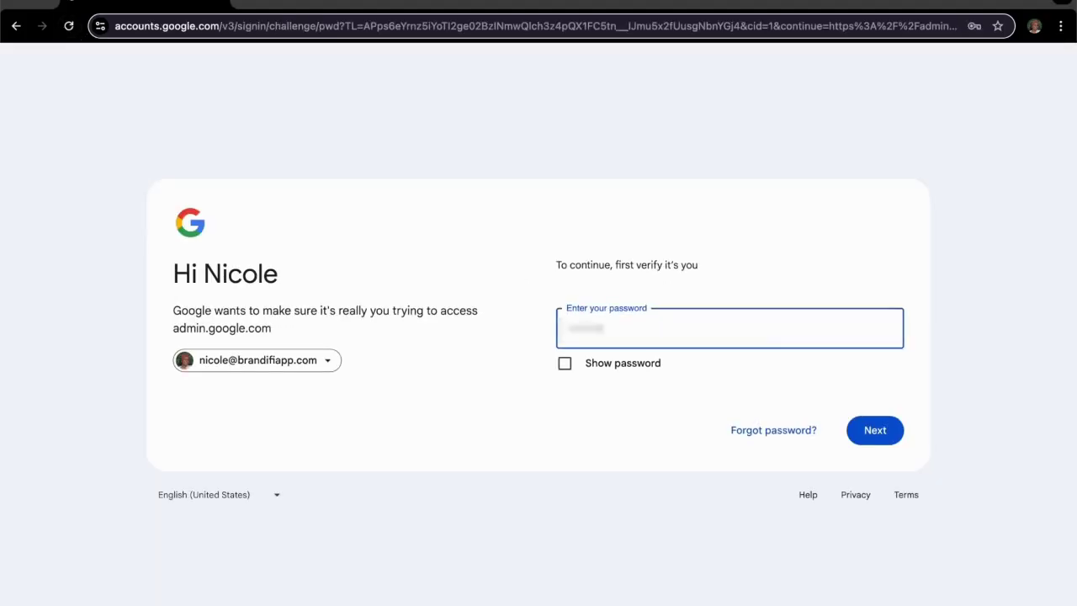
click(886, 434)
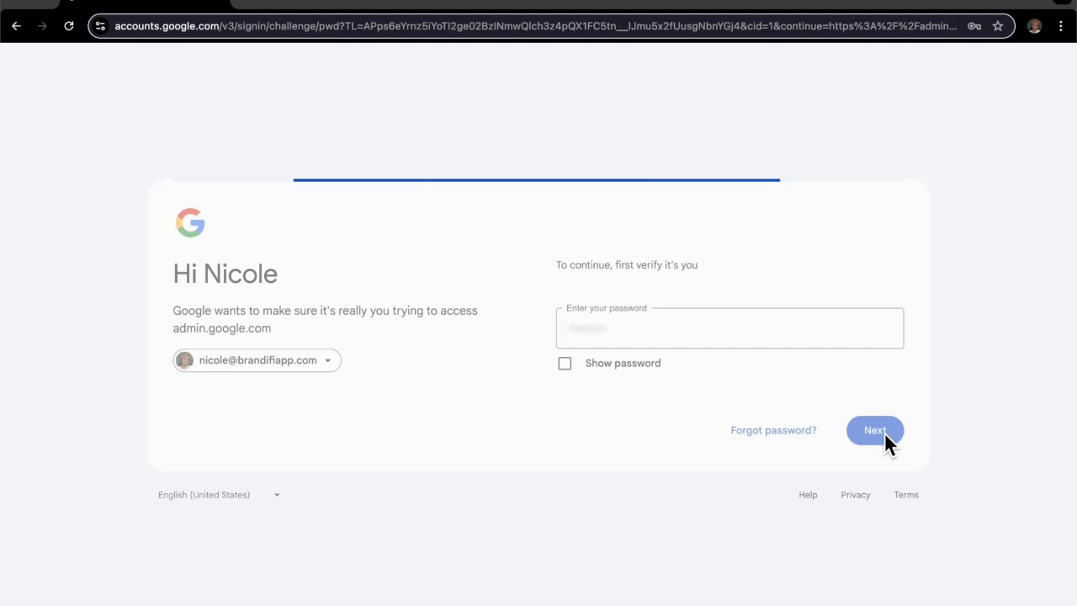